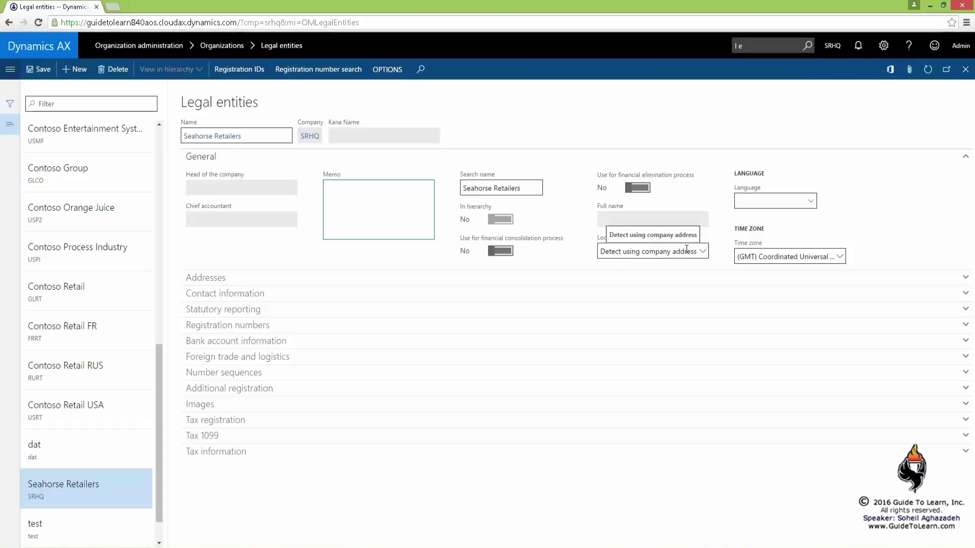
Show the Seahorse Retailers localized functionality region list, currently 'Detect using company address'.
left_click(703, 252)
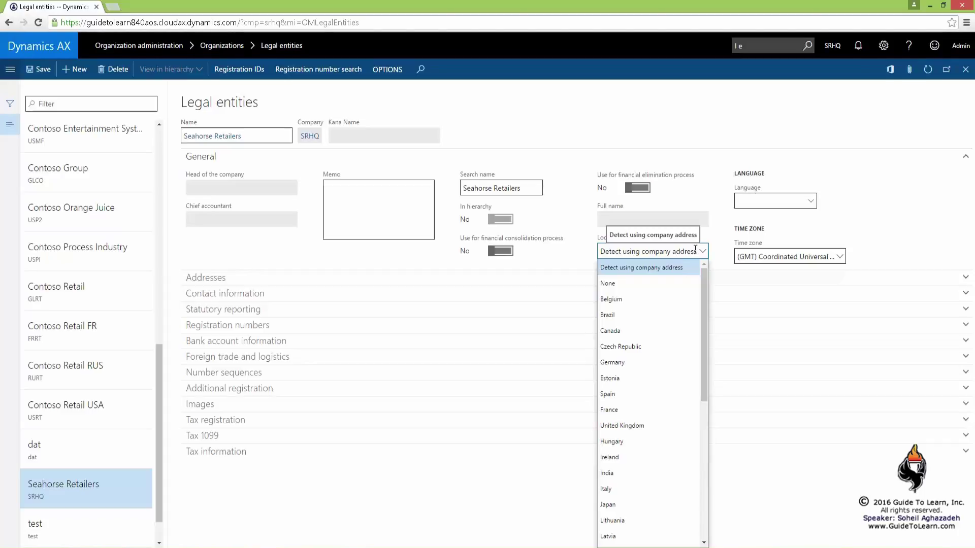
scroll(625, 373, "down", 3)
scroll(625, 376, "down", 3)
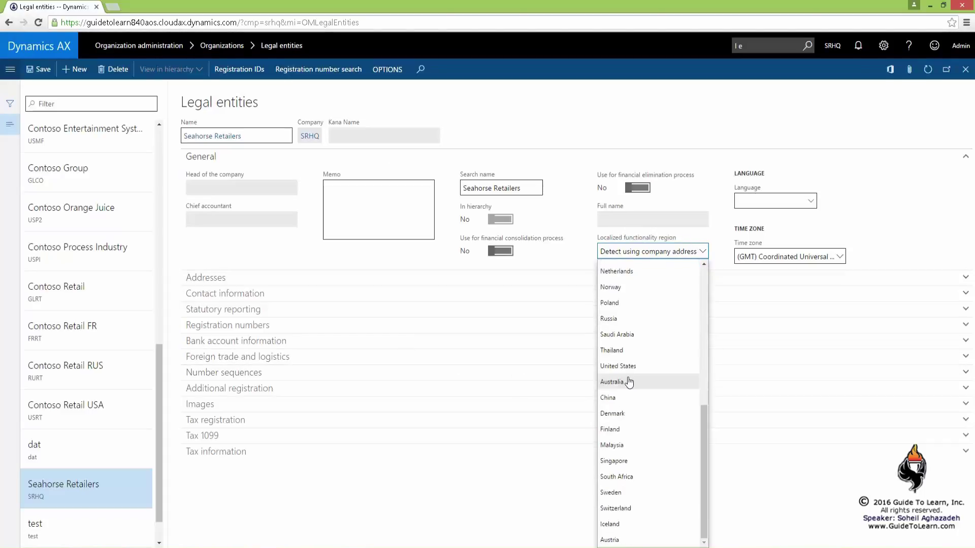
scroll(628, 380, "up", 3)
scroll(629, 381, "up", 3)
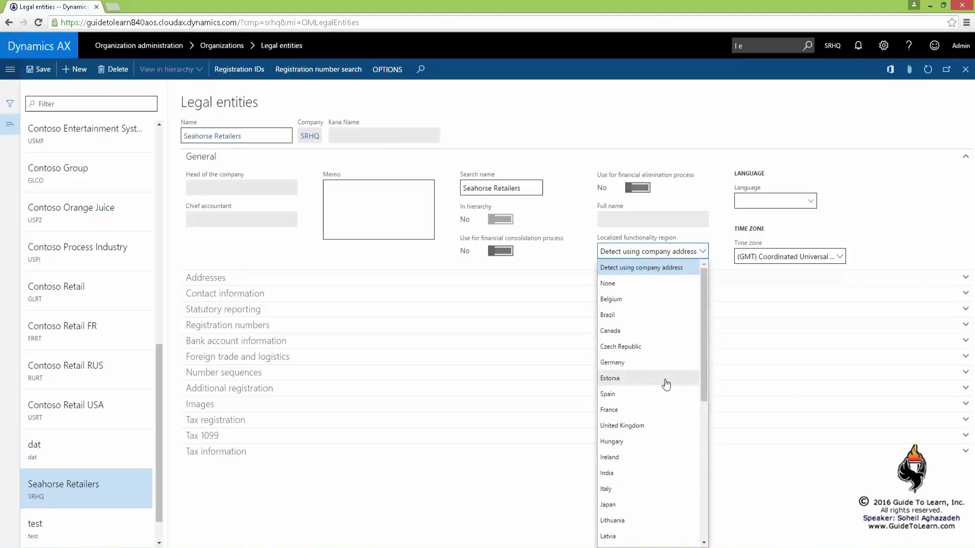
scroll(666, 383, "down", 5)
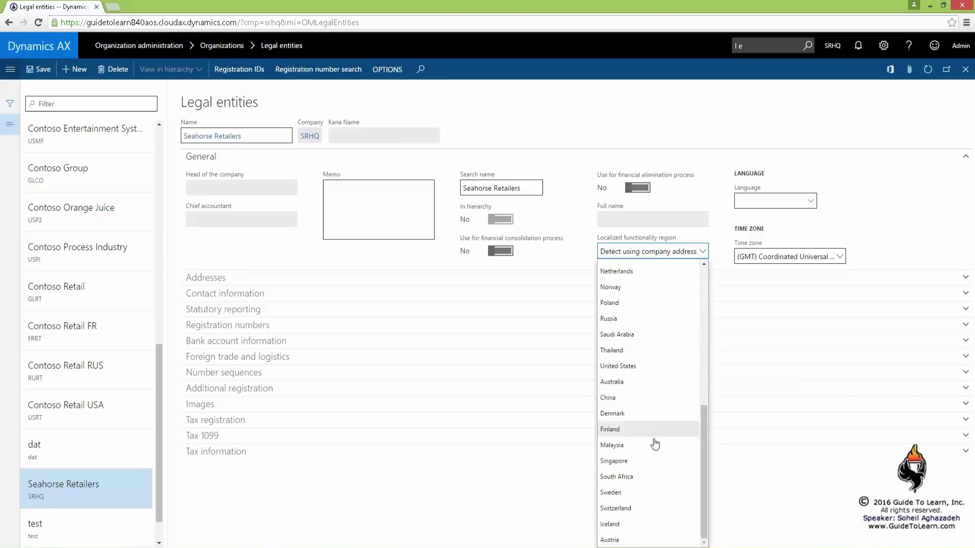
scroll(659, 367, "up", 3)
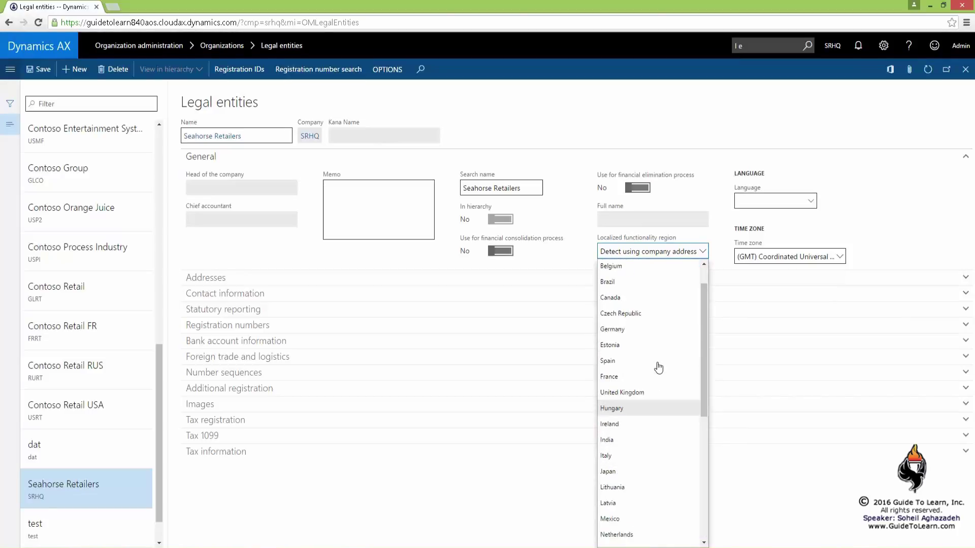
scroll(659, 367, "up", 2)
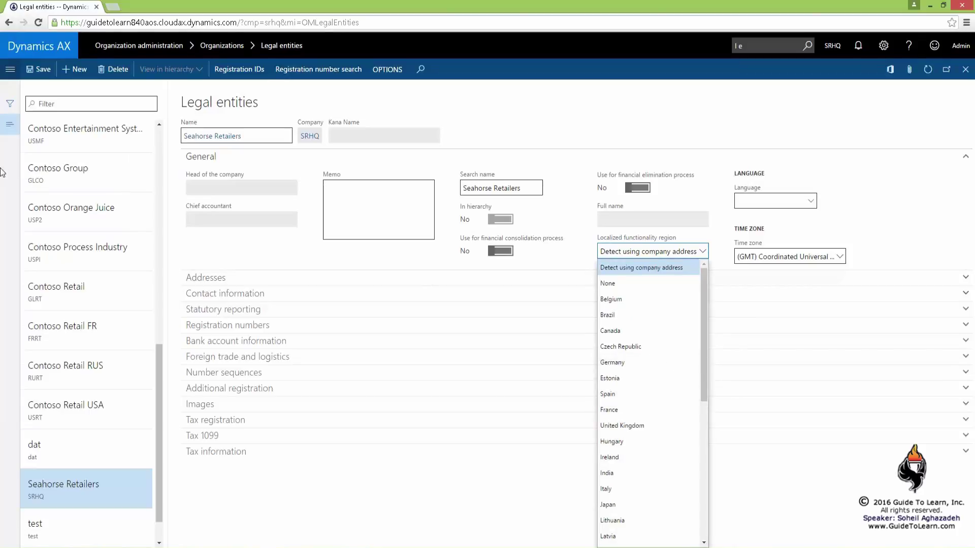
Close the region list, keeping 'Detect using company address', and start a new legal entity.
left_click(74, 69)
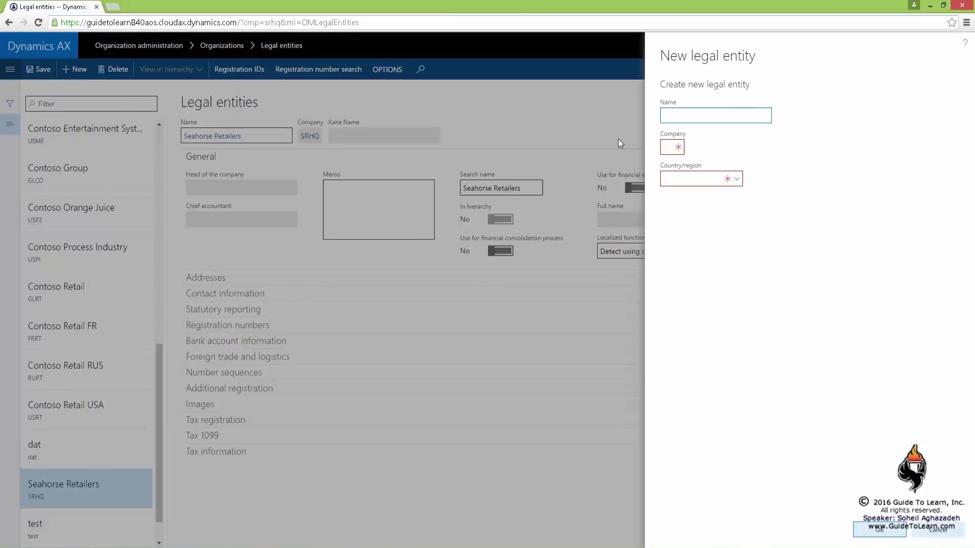